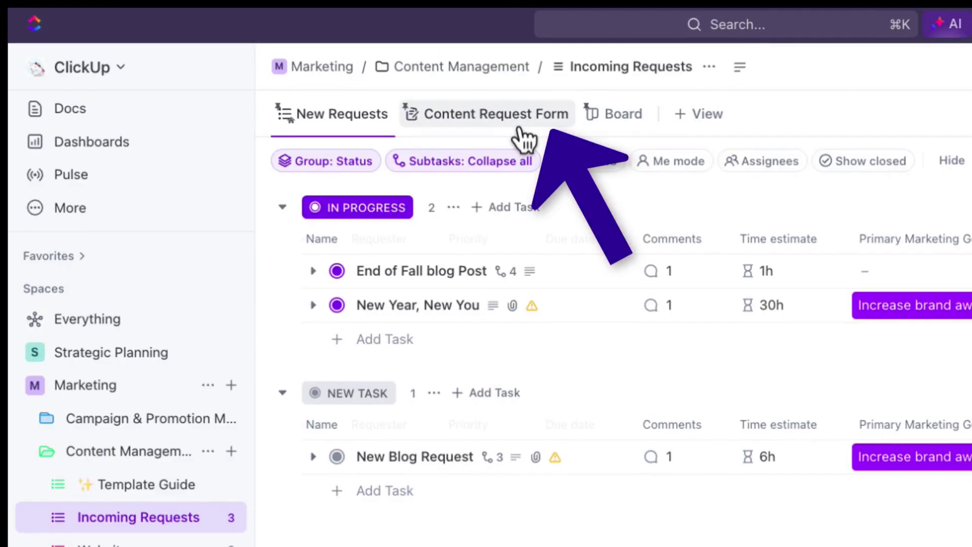
pyautogui.click(519, 129)
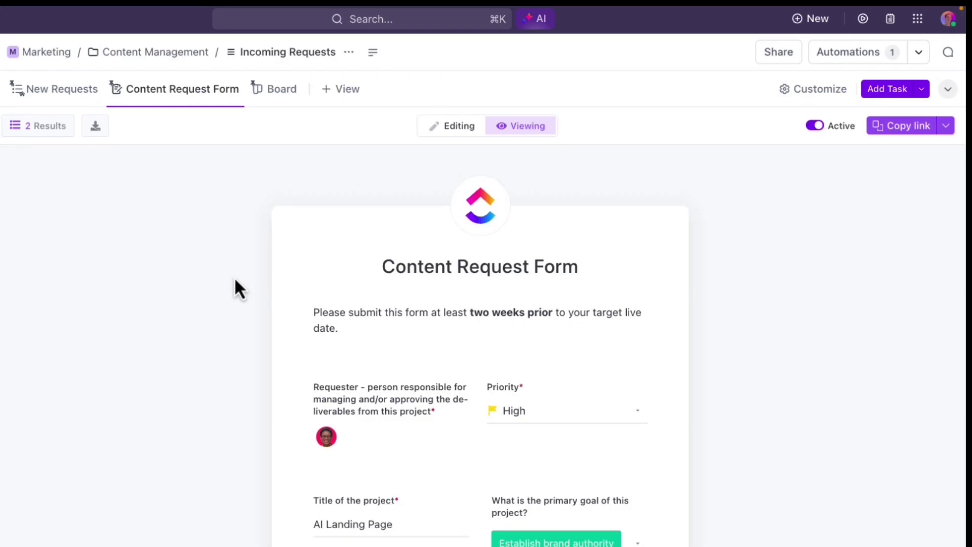
pyautogui.scroll(-3, 232, 276)
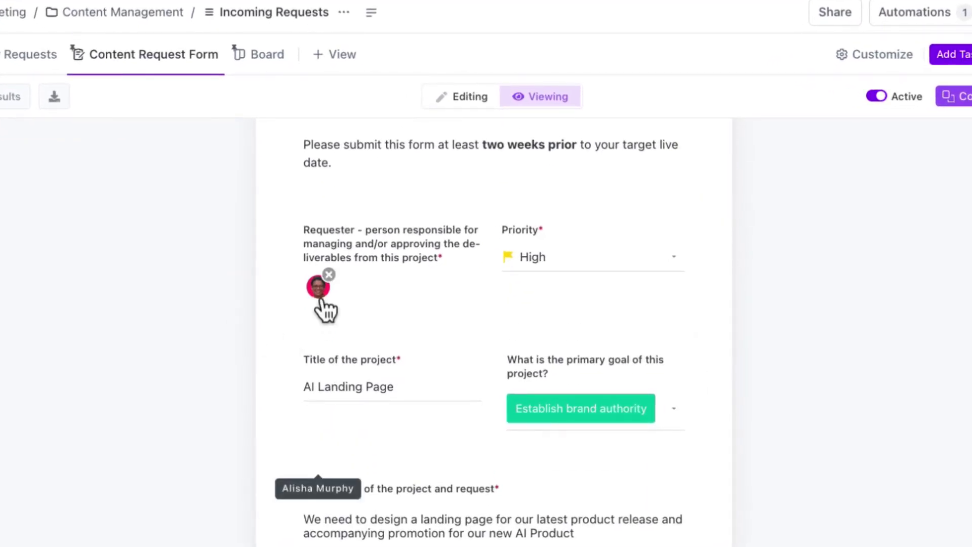
pyautogui.scroll(-1, 506, 298)
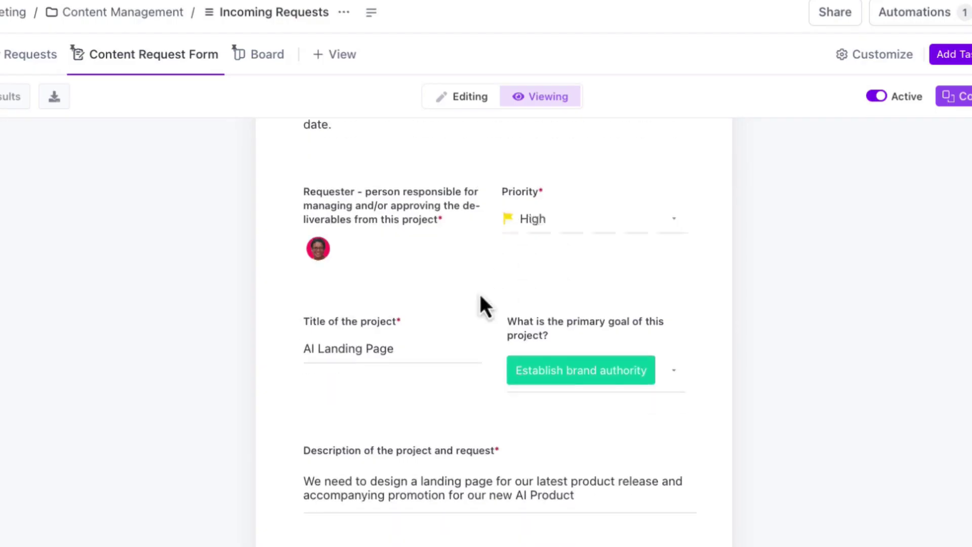
pyautogui.scroll(-2, 480, 297)
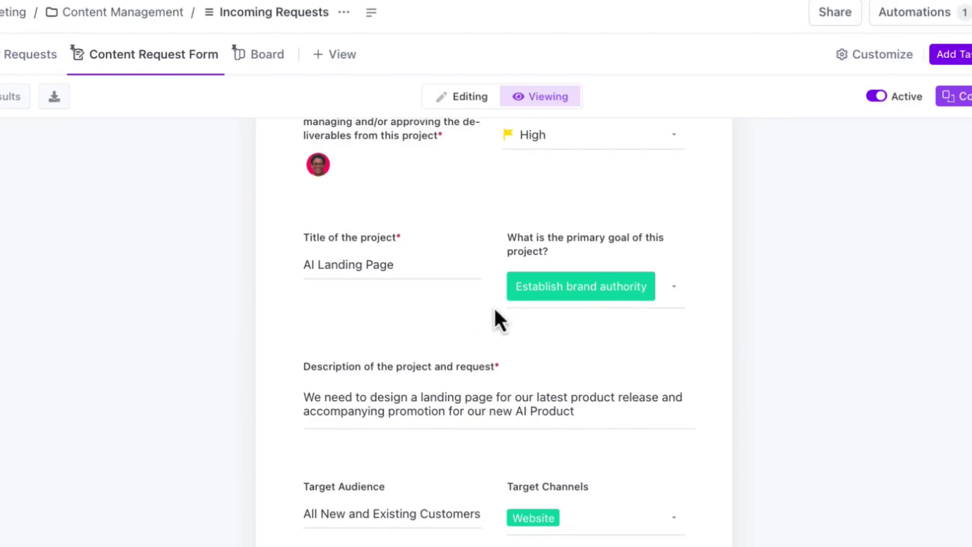
pyautogui.scroll(-1, 527, 305)
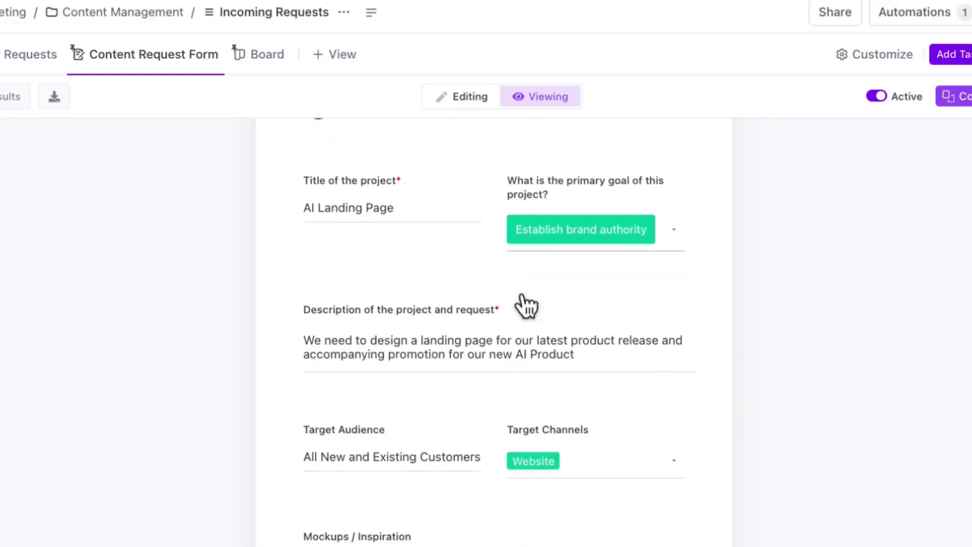
pyautogui.scroll(-2, 527, 305)
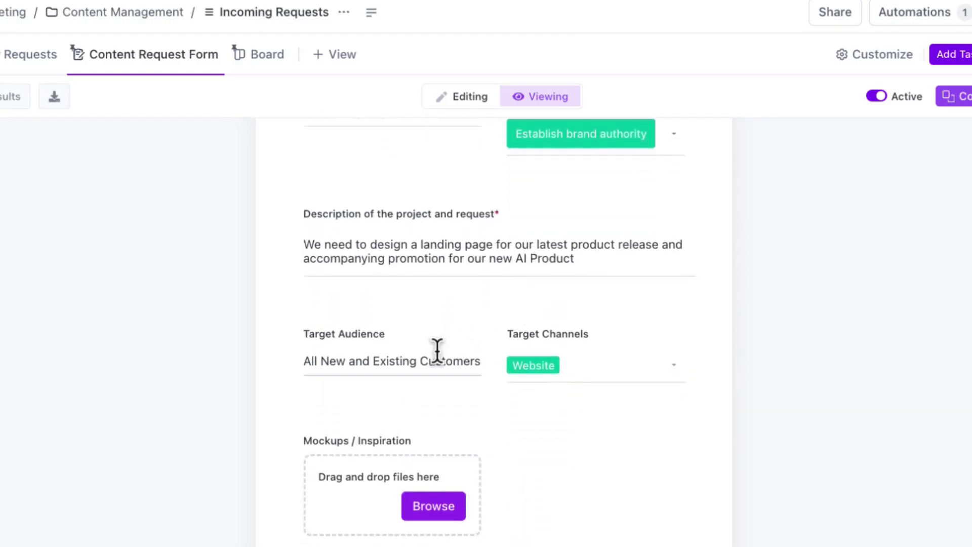
pyautogui.scroll(-2, 566, 380)
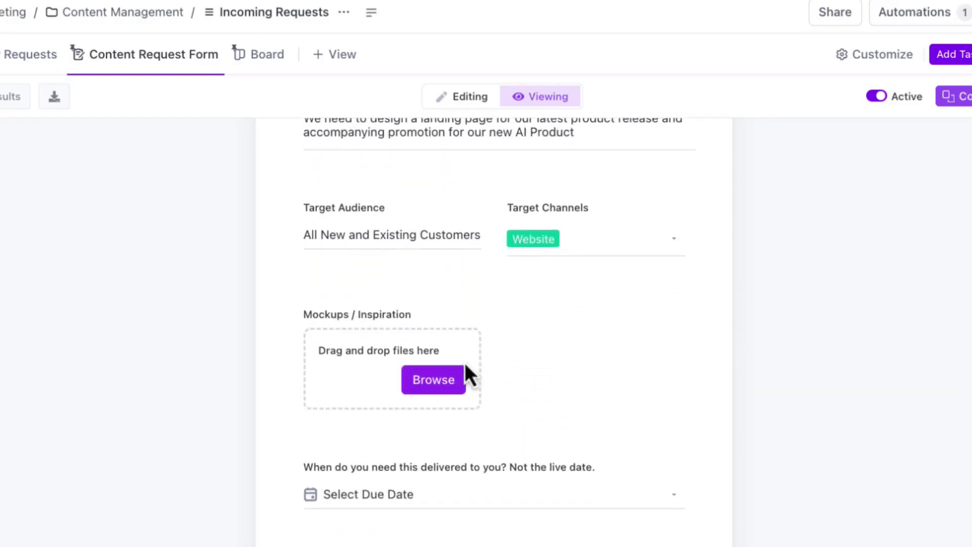
pyautogui.scroll(-1, 456, 431)
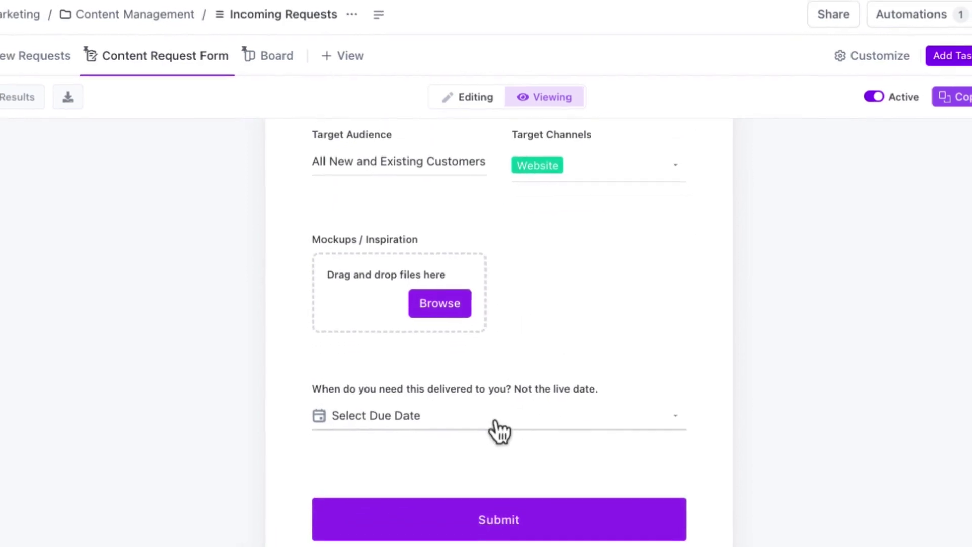
# Submit the AI Landing Page request form
pyautogui.click(552, 529)
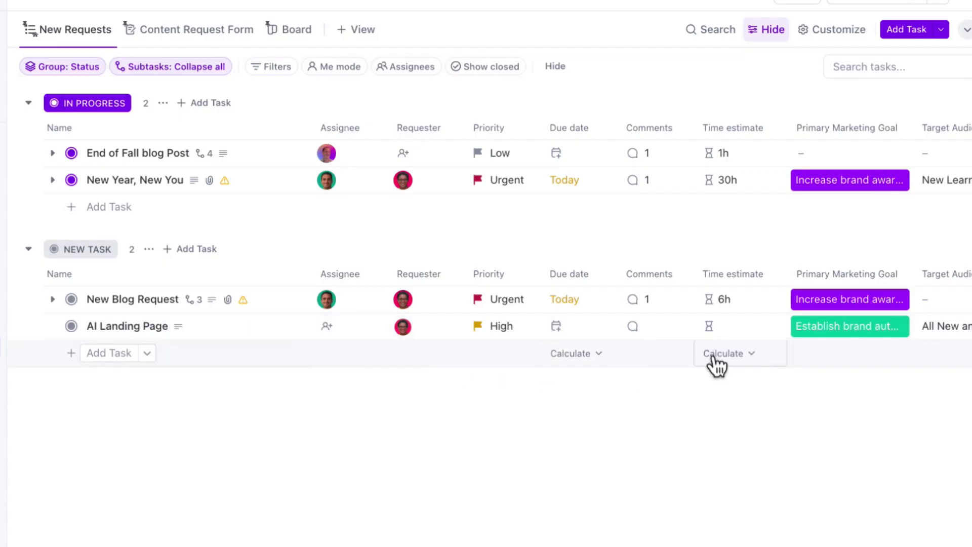
pyautogui.hscroll(5, 725, 343)
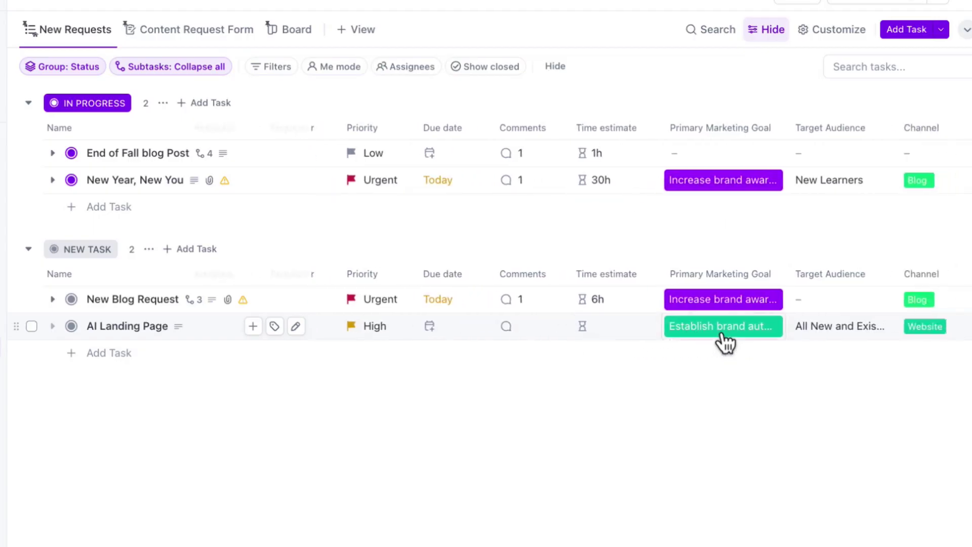
pyautogui.hscroll(1, 725, 343)
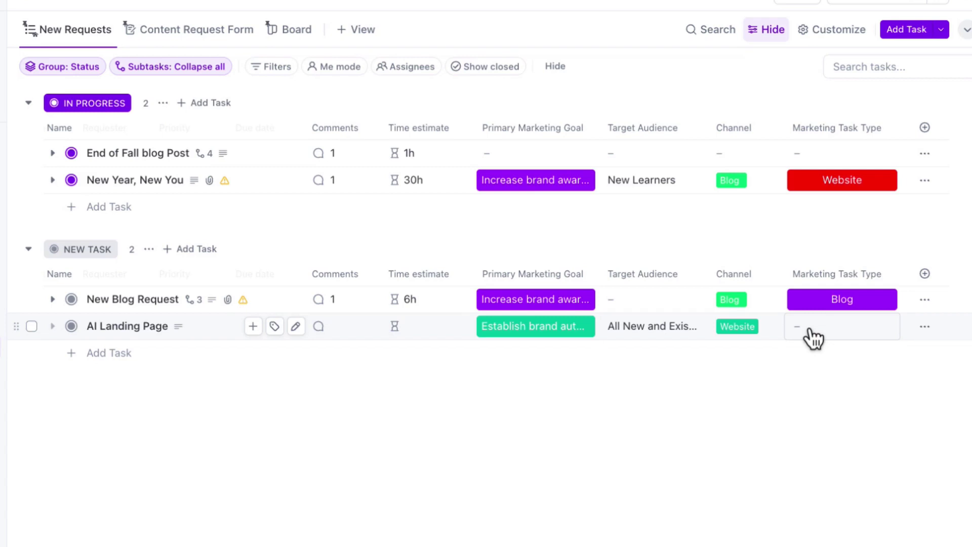
pyautogui.hscroll(-6, 813, 336)
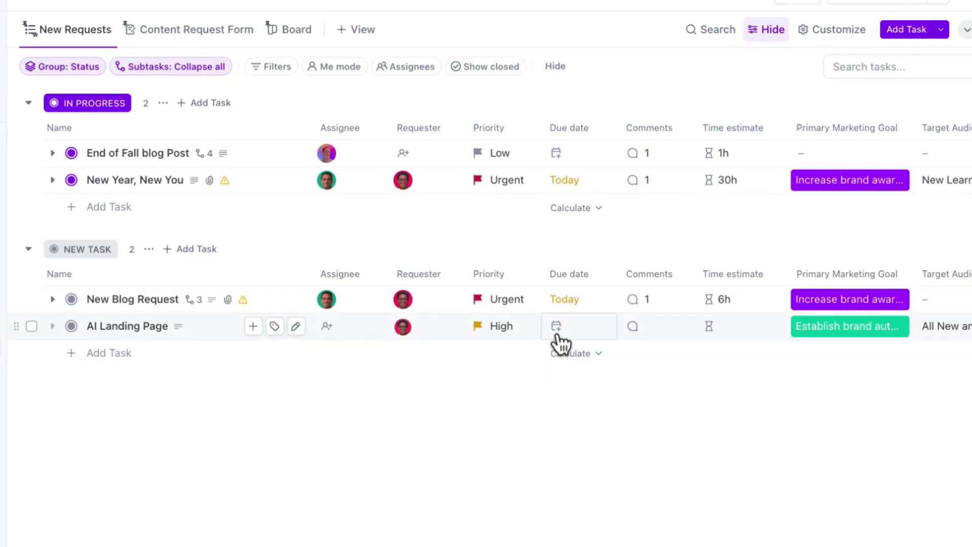
pyautogui.click(635, 329)
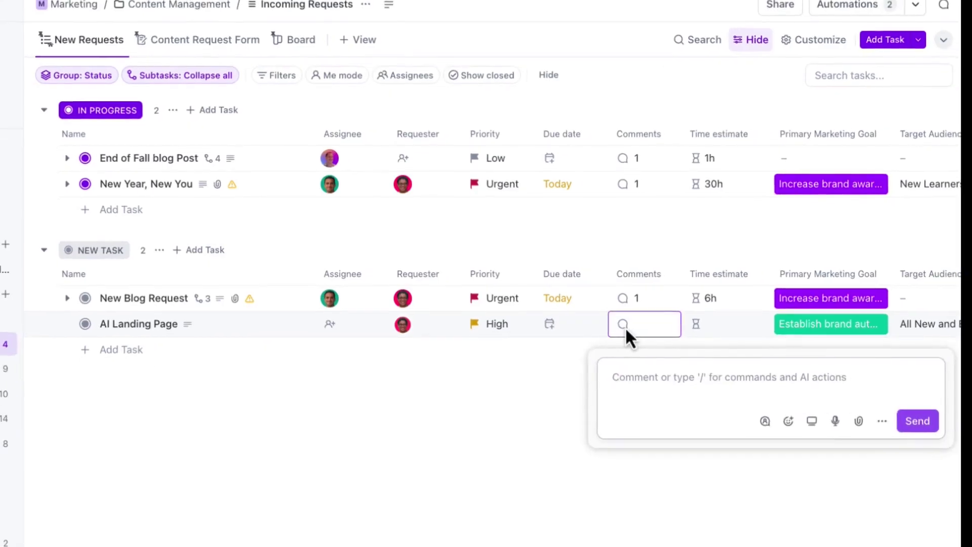
pyautogui.write('@alisha')
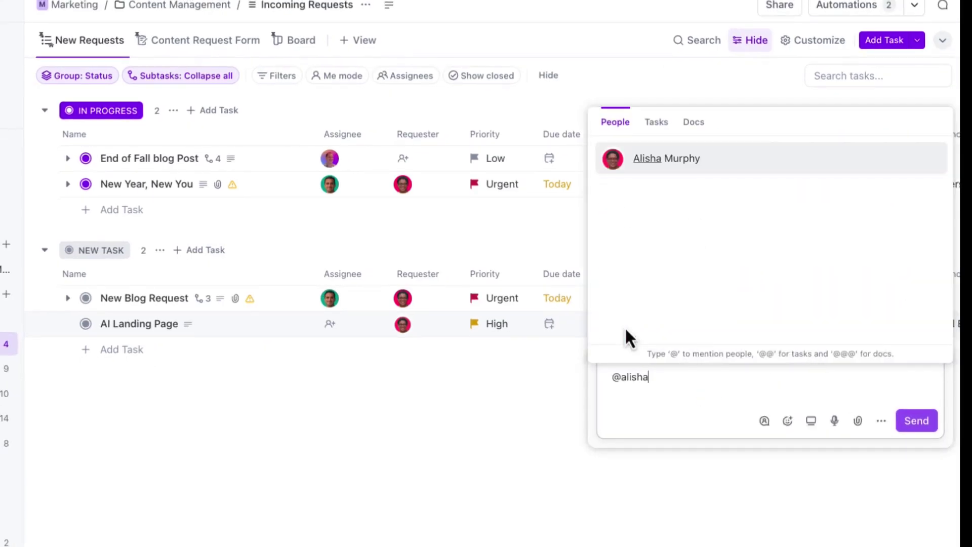
pyautogui.press('Return')
pyautogui.write('Do you know when you need this by?')
pyautogui.press('Return')
pyautogui.click(542, 363)
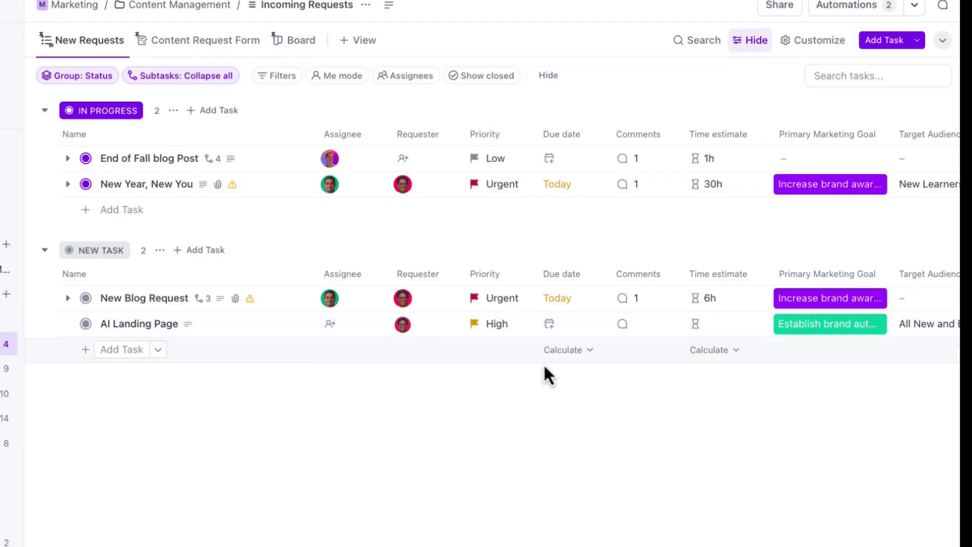
# Set AI Landing Page's due date to Feb 6 and priority to Urgent
pyautogui.click(550, 332)
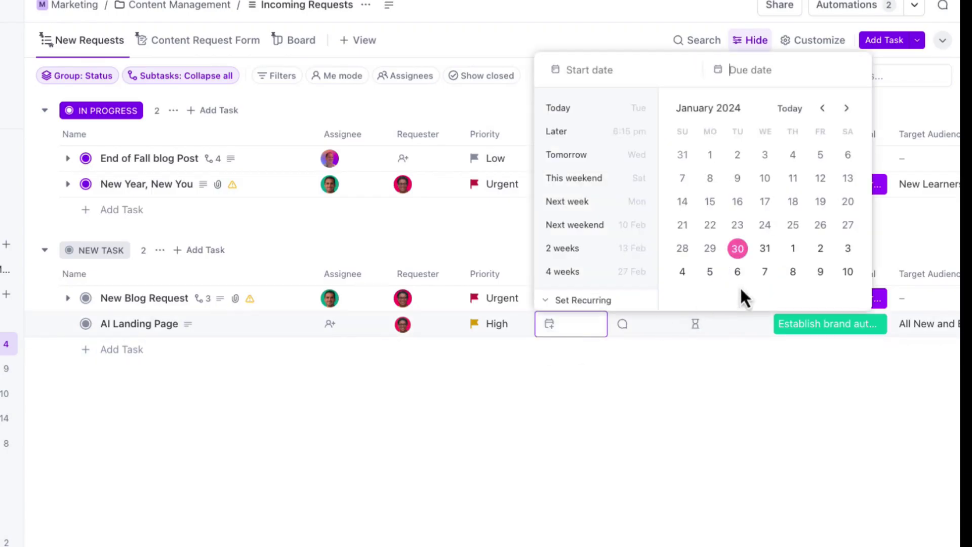
pyautogui.click(738, 272)
pyautogui.click(647, 400)
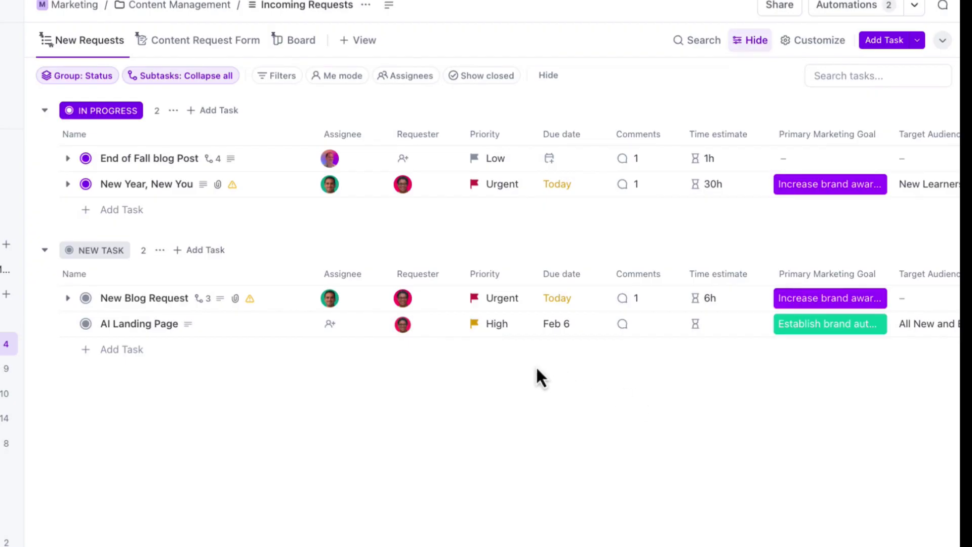
pyautogui.click(479, 329)
pyautogui.click(485, 360)
# Give AI Landing Page a 6h time estimate
pyautogui.hscroll(3, 465, 330)
pyautogui.hscroll(7, 468, 330)
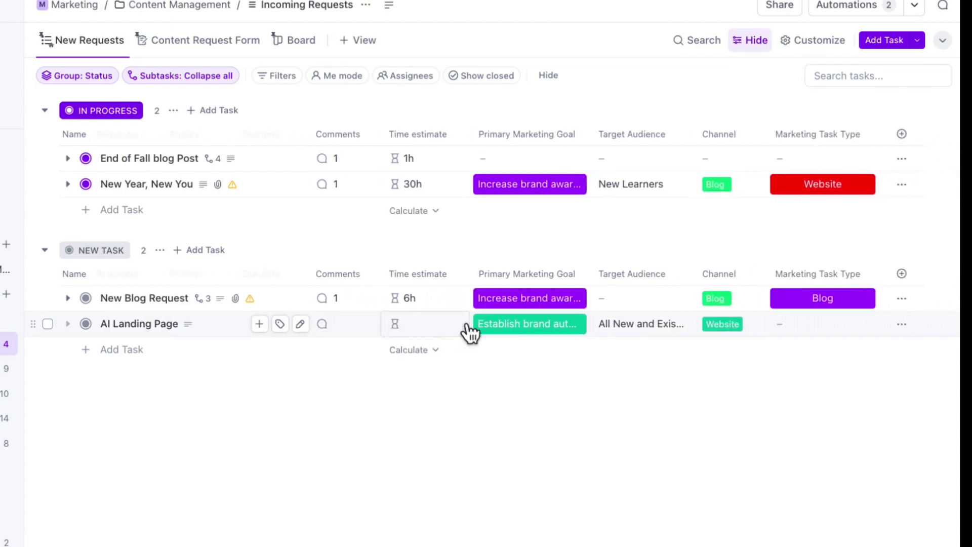
pyautogui.hscroll(-1, 470, 332)
pyautogui.click(438, 326)
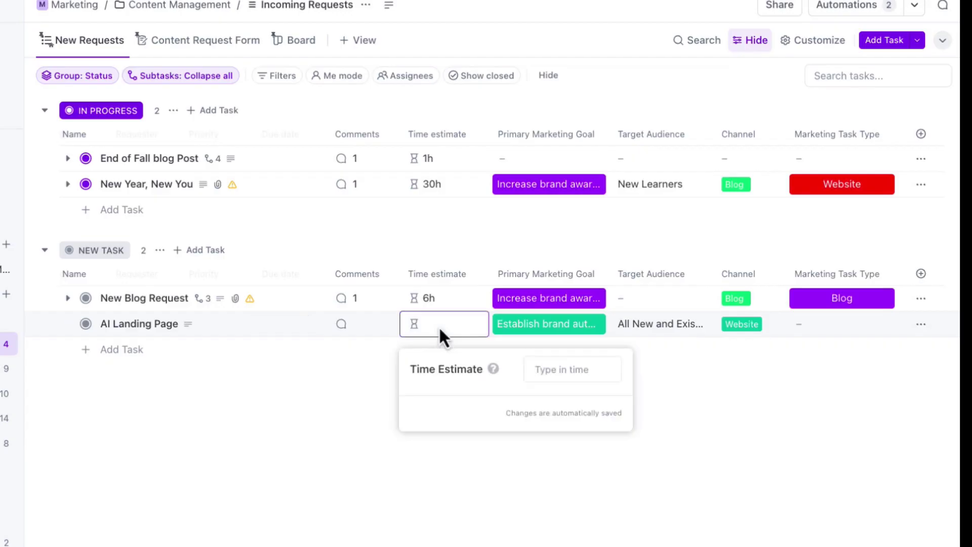
pyautogui.write('6')
pyautogui.press('Return')
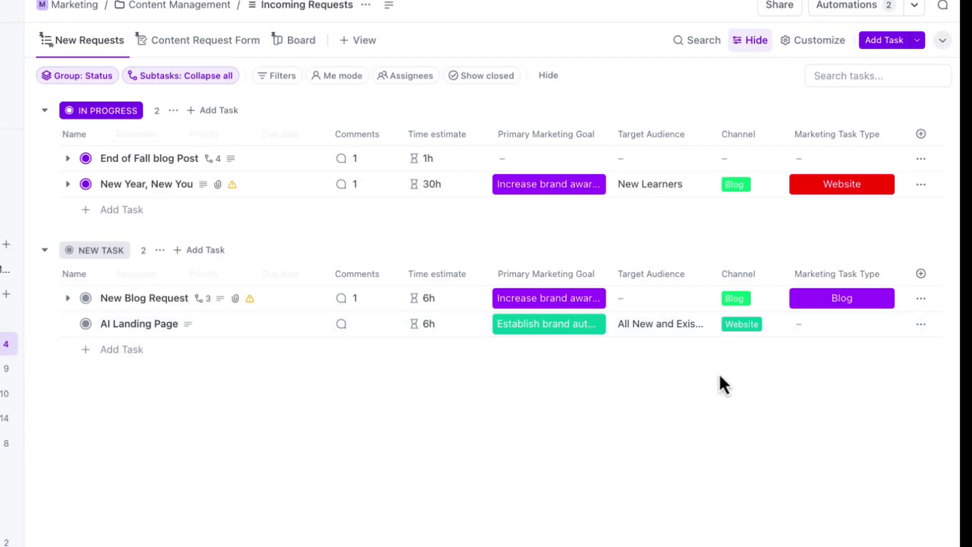
# Set AI Landing Page's Marketing Task Type to Website
pyautogui.click(814, 326)
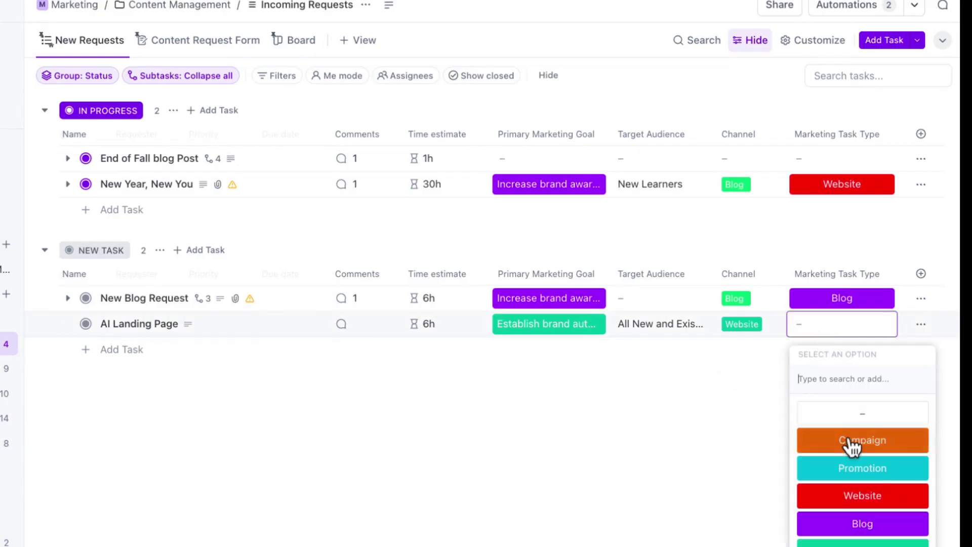
pyautogui.click(851, 477)
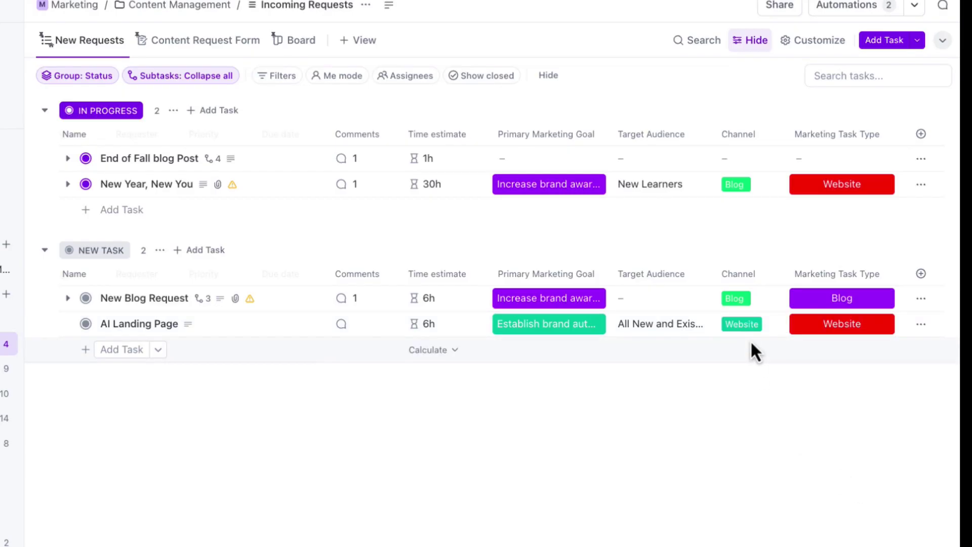
pyautogui.hscroll(-5, 727, 330)
pyautogui.hscroll(-3, 727, 330)
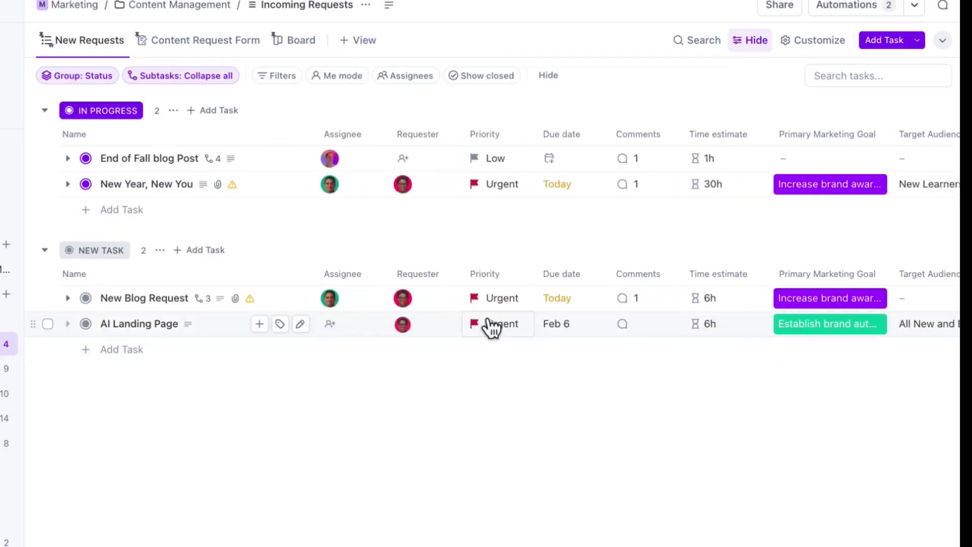
# Review the AI Landing Page status options without changing them, then view the list's automations
pyautogui.click(86, 324)
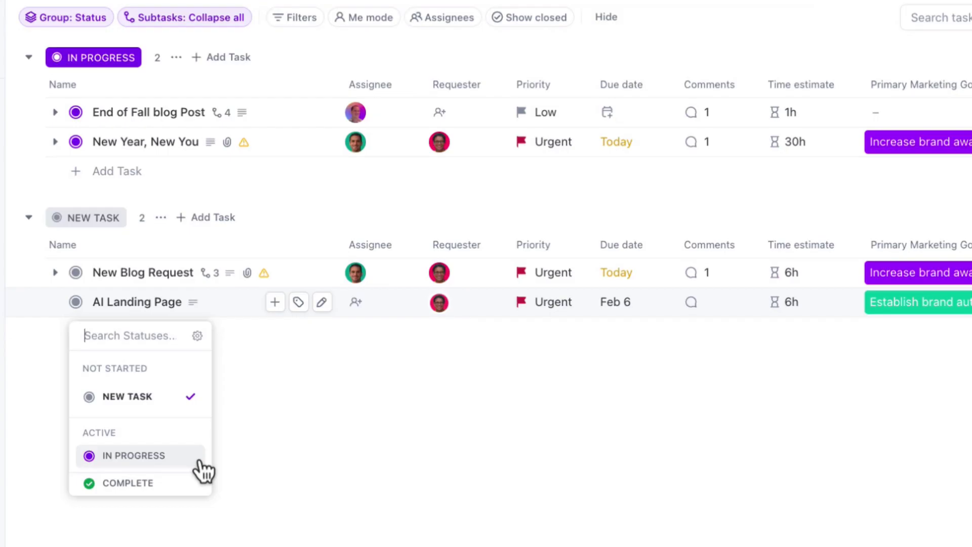
pyautogui.click(234, 454)
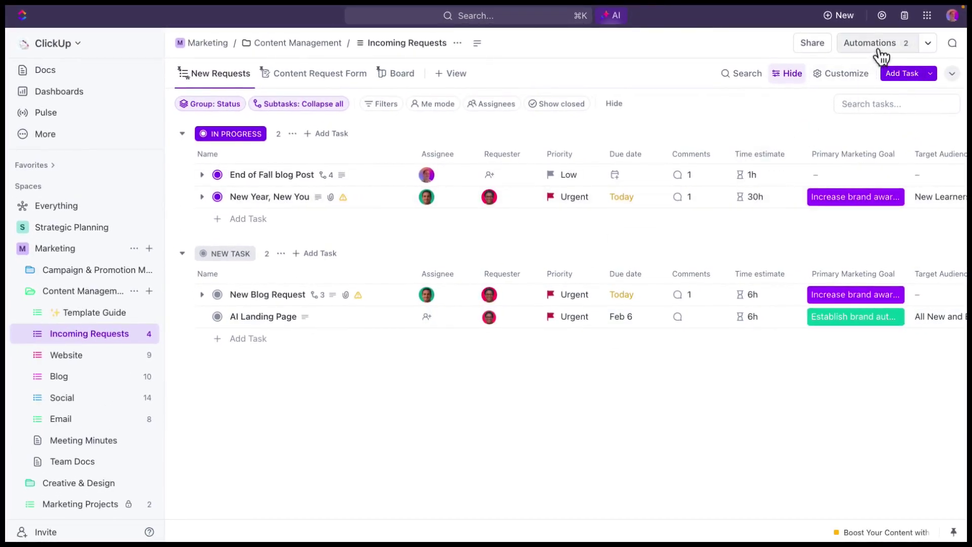
pyautogui.click(876, 44)
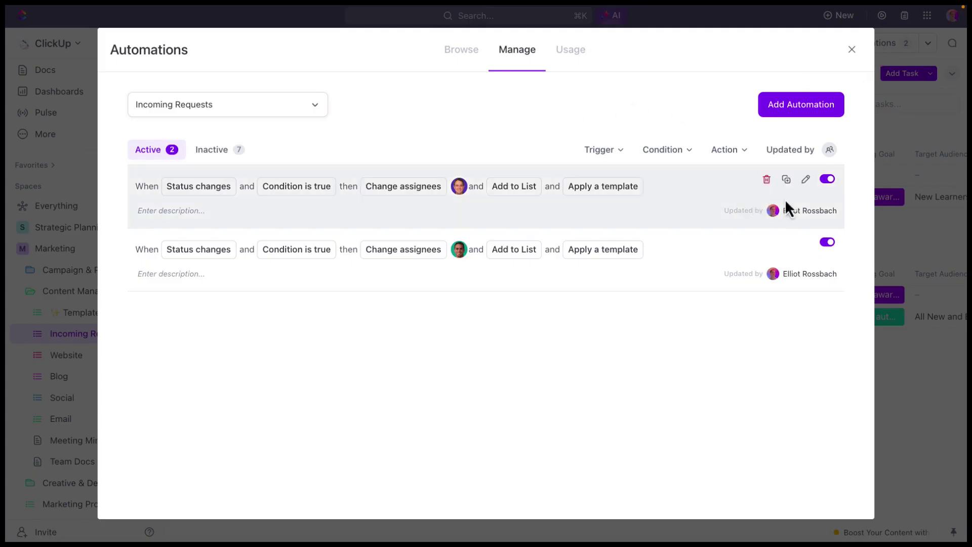
# Edit the first automation and scroll to its Apply a template action, currently Blog Deliverable Structure
pyautogui.click(806, 180)
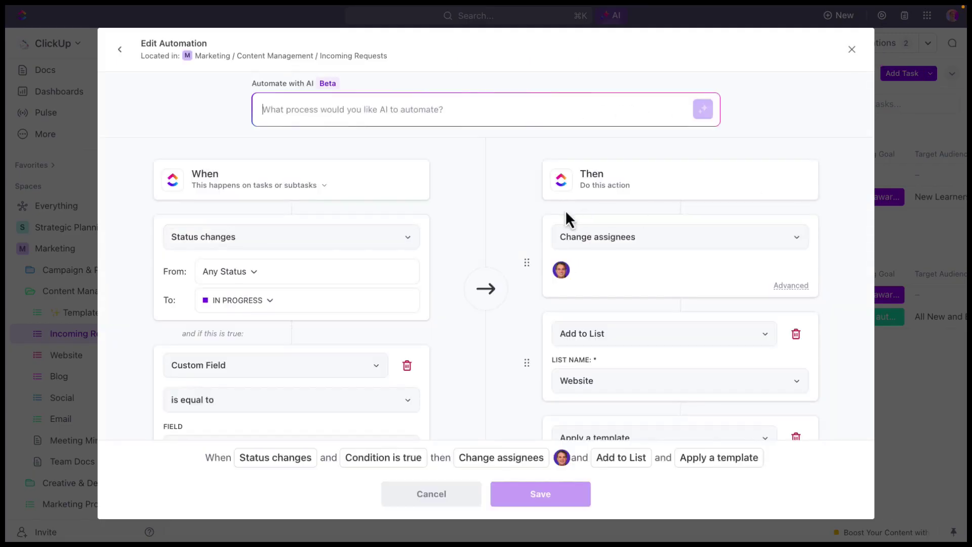
pyautogui.scroll(-1, 501, 208)
pyautogui.scroll(-1, 373, 230)
pyautogui.scroll(-4, 308, 282)
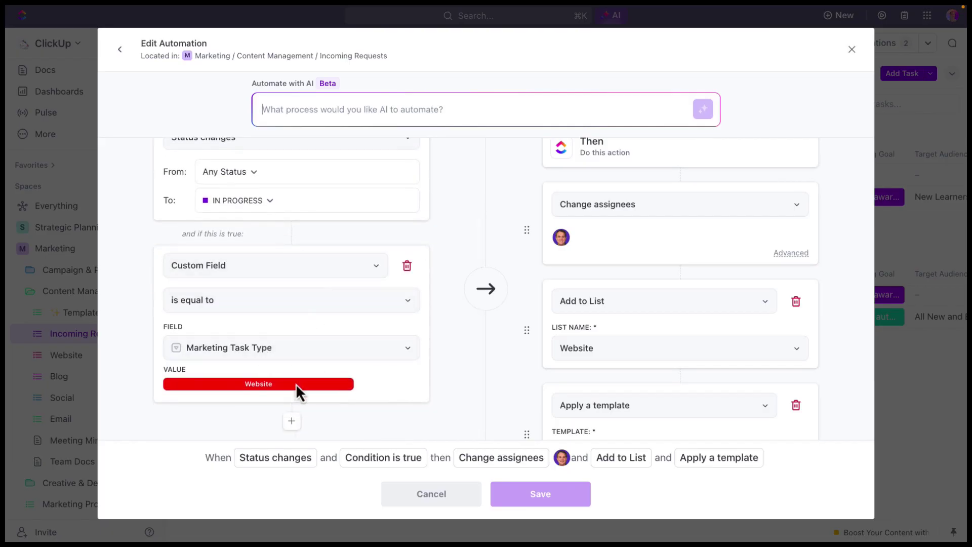
pyautogui.scroll(-1, 369, 378)
pyautogui.moveTo(561, 246)
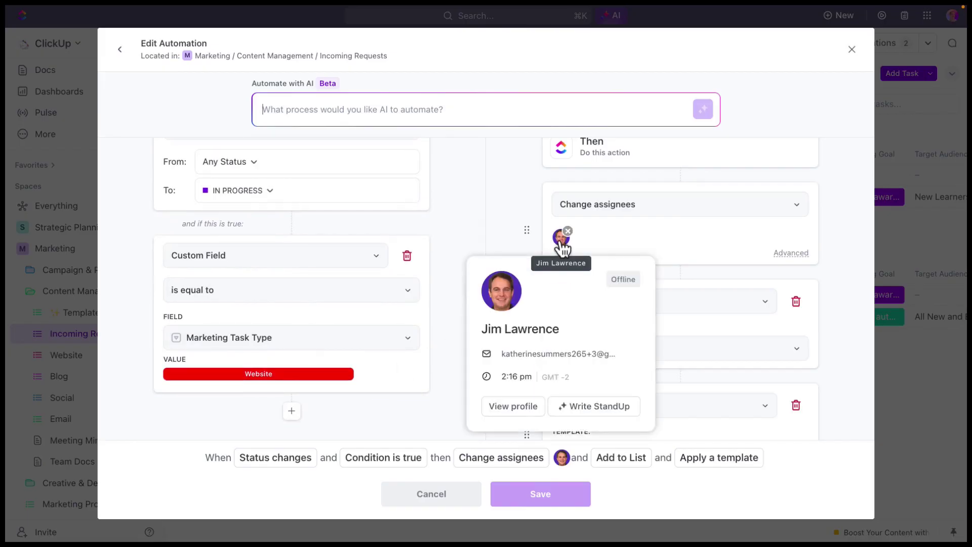
pyautogui.scroll(-3, 688, 238)
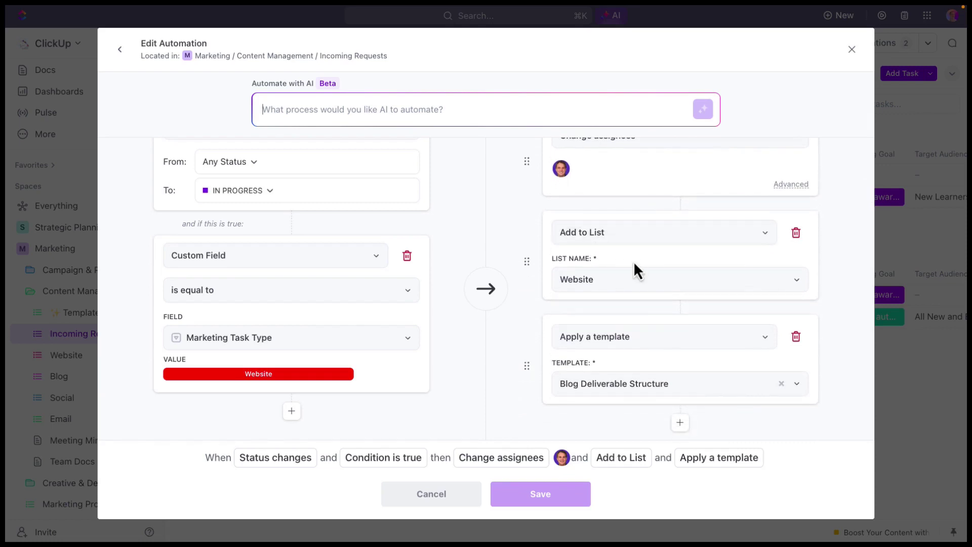
pyautogui.scroll(-1, 600, 286)
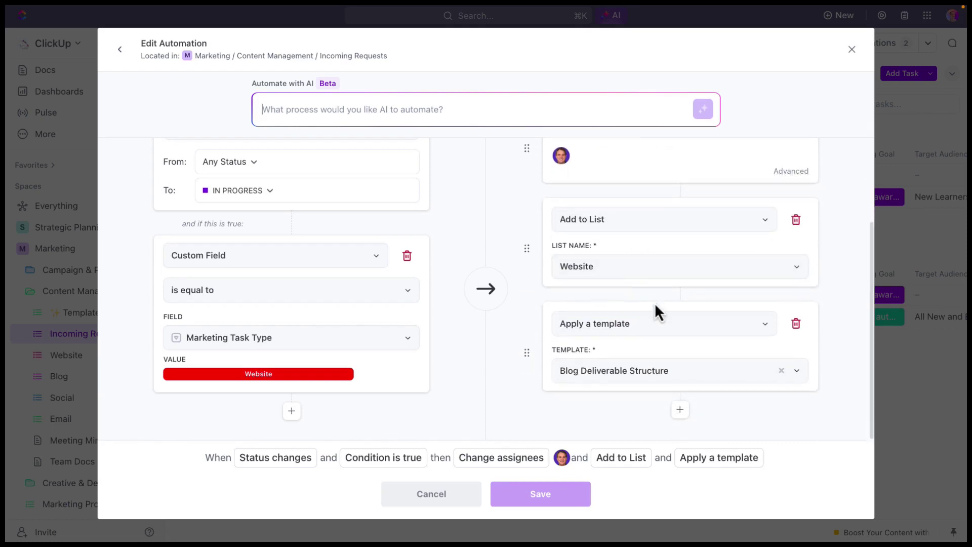
# Replace the automation's template with the Landing Page Template, save it, and close Automations
pyautogui.click(798, 376)
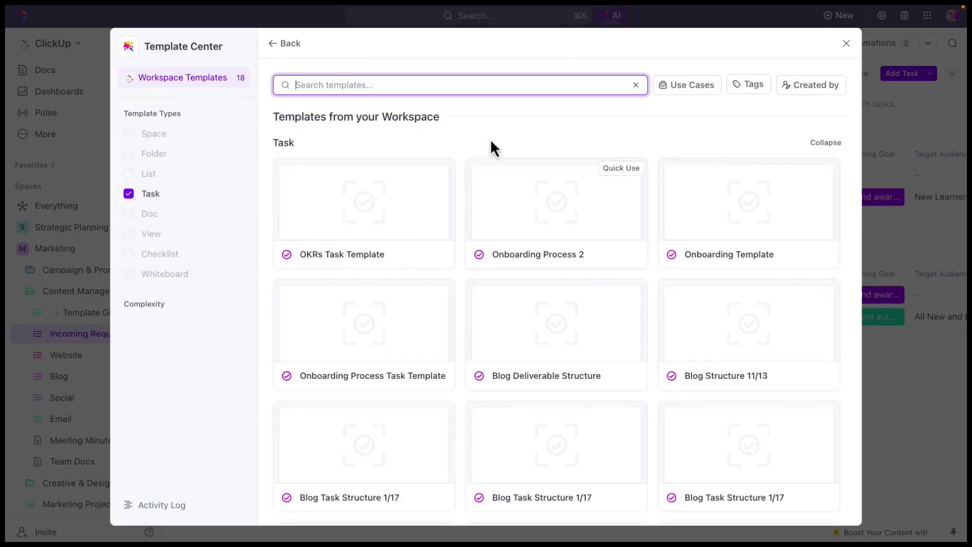
pyautogui.write('landing')
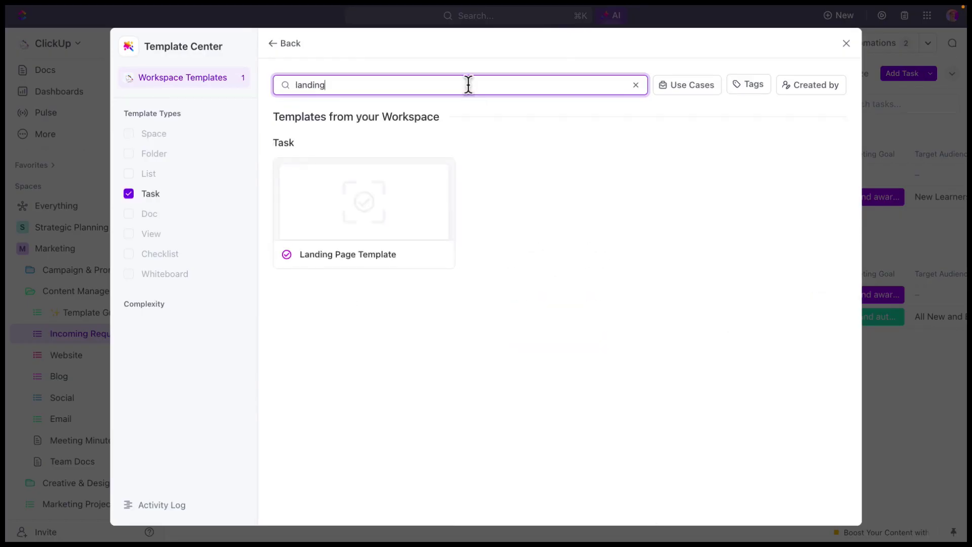
pyautogui.click(374, 187)
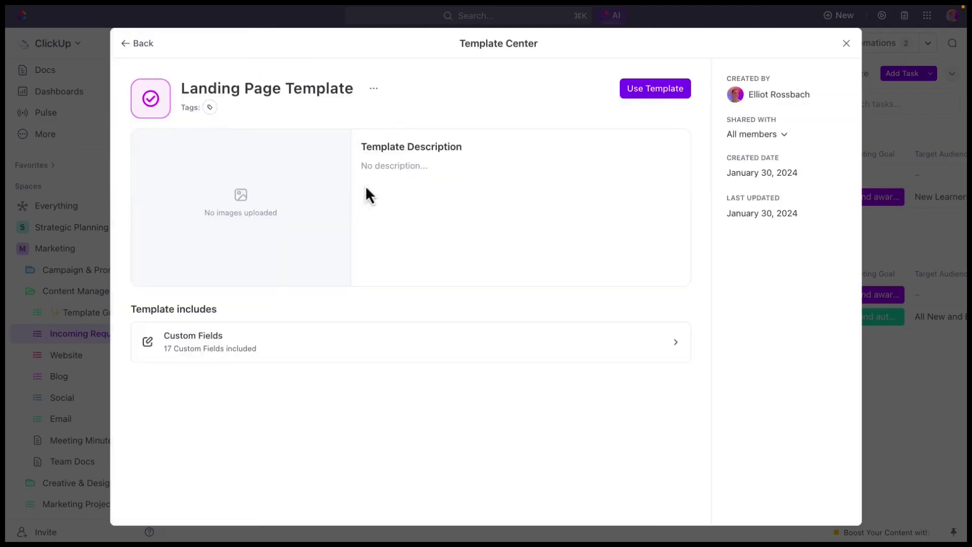
pyautogui.click(656, 89)
pyautogui.scroll(-2, 703, 315)
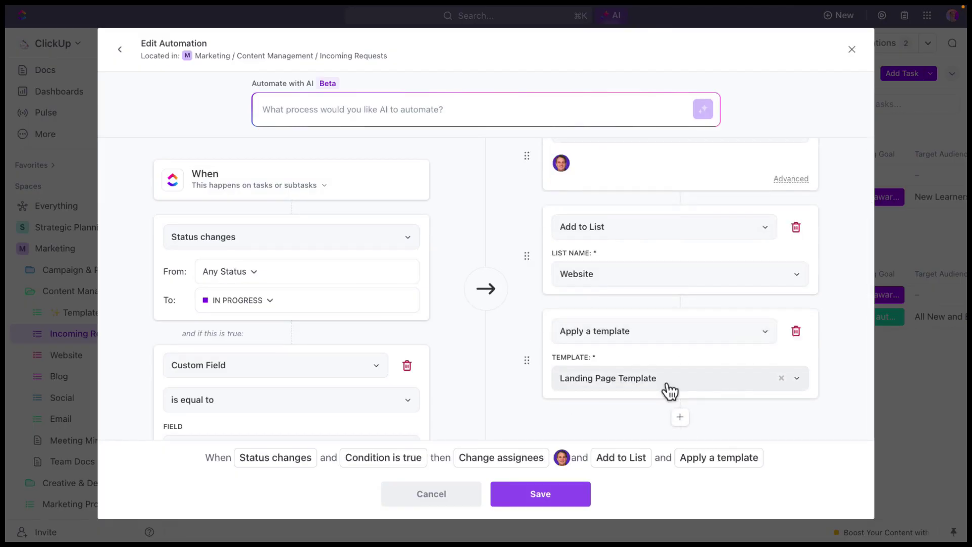
pyautogui.click(572, 501)
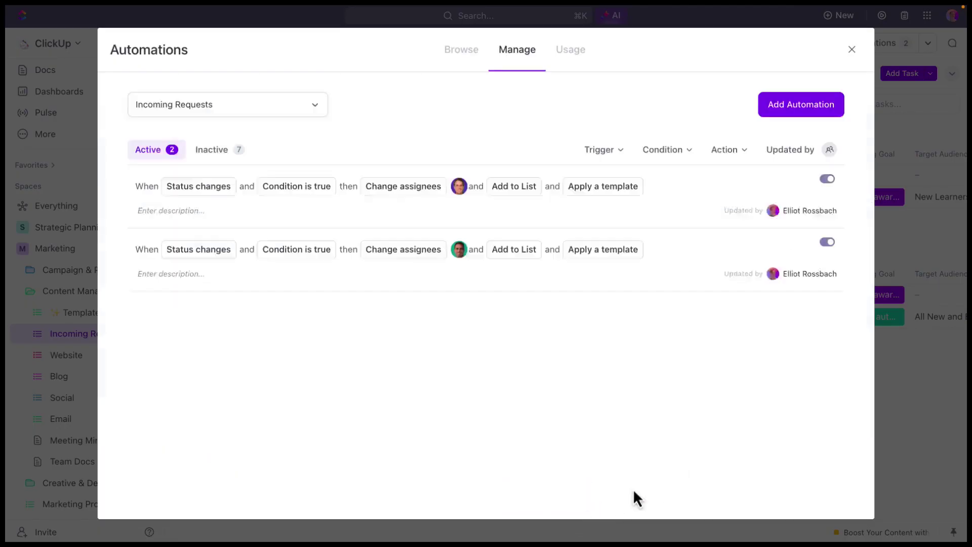
pyautogui.click(851, 50)
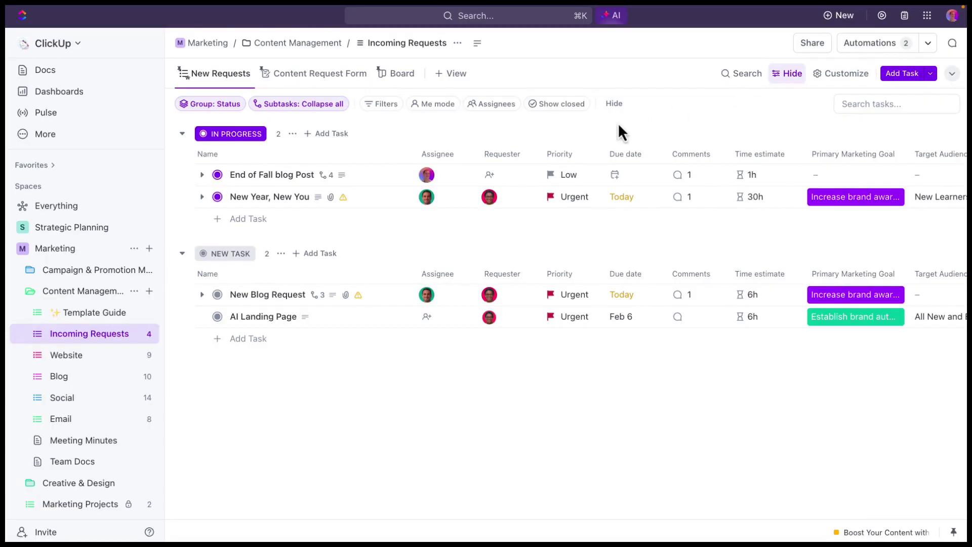
# Change AI Landing Page's status to In Progress
pyautogui.click(218, 317)
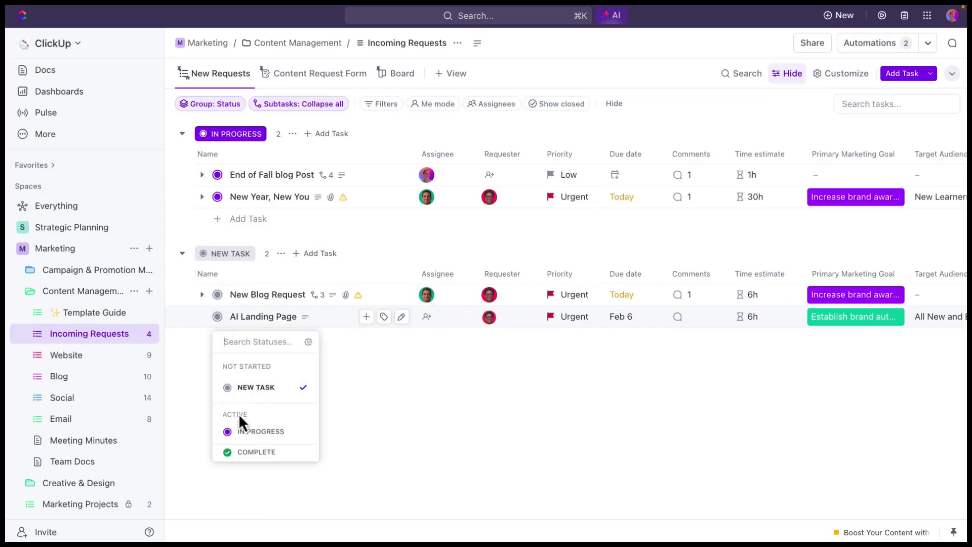
pyautogui.click(239, 432)
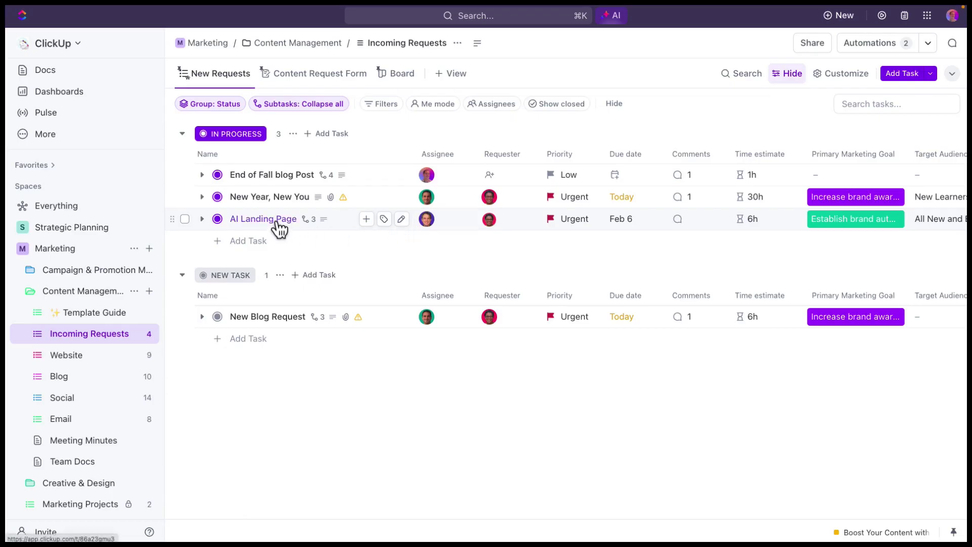
# Open the Website list and scroll to the In Progress 'From another List' group
pyautogui.click(79, 358)
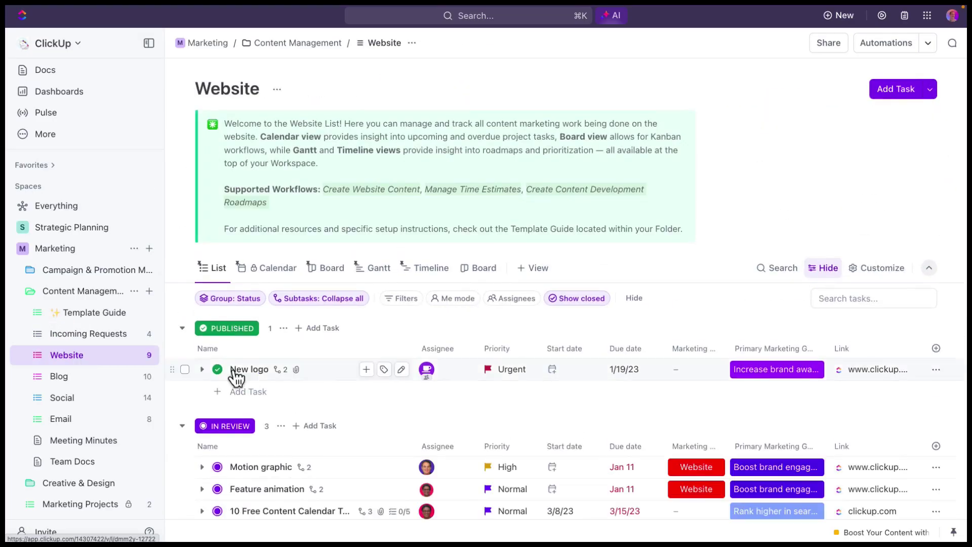
pyautogui.scroll(-10, 321, 373)
pyautogui.scroll(-5, 338, 406)
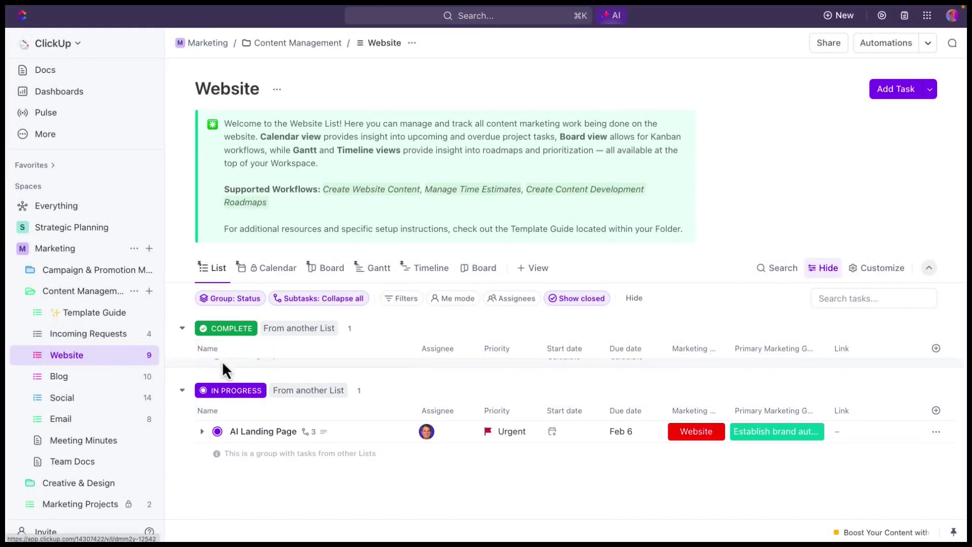
# Open AI Landing Page's details and set Website as its home list
pyautogui.click(251, 432)
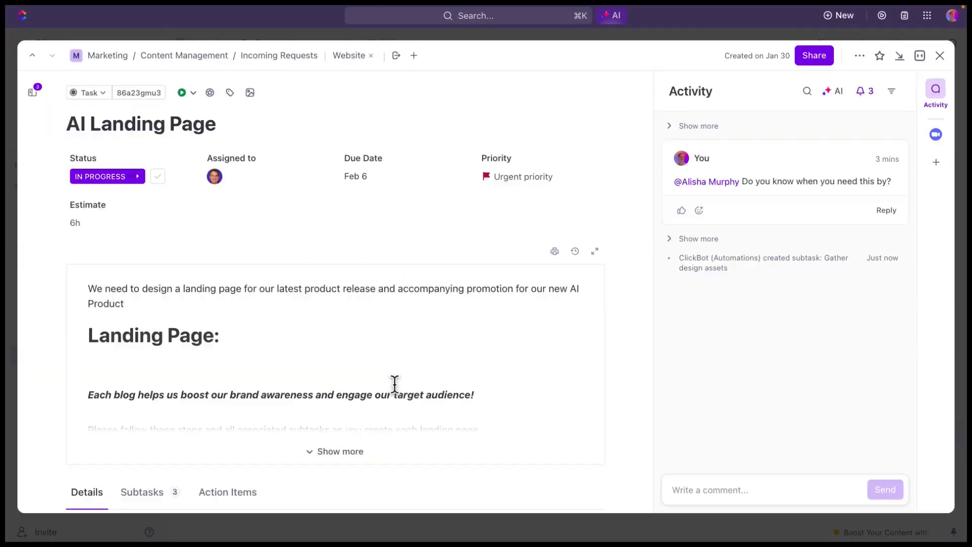
pyautogui.click(362, 55)
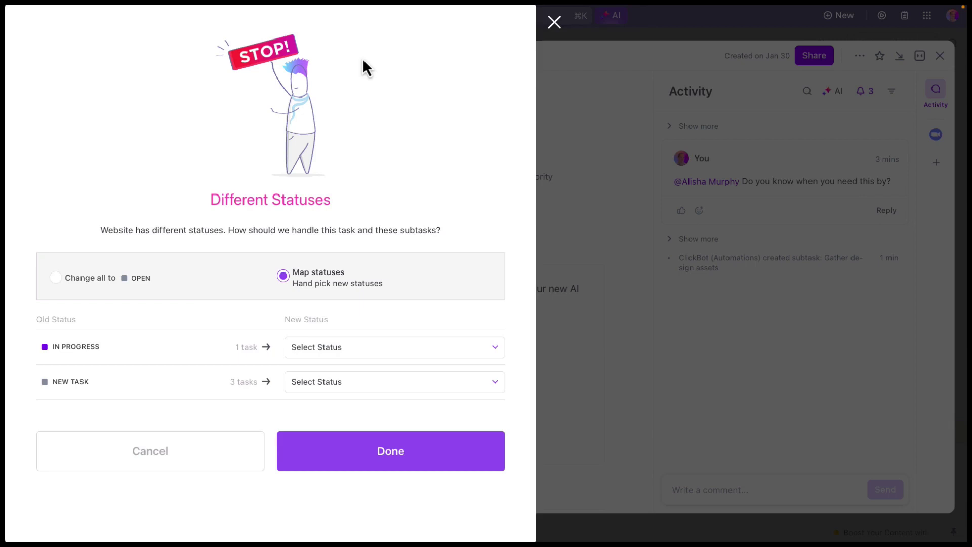
# Map both In Progress and New Task statuses to IN DEVELOPMENT and confirm the move
pyautogui.click(411, 347)
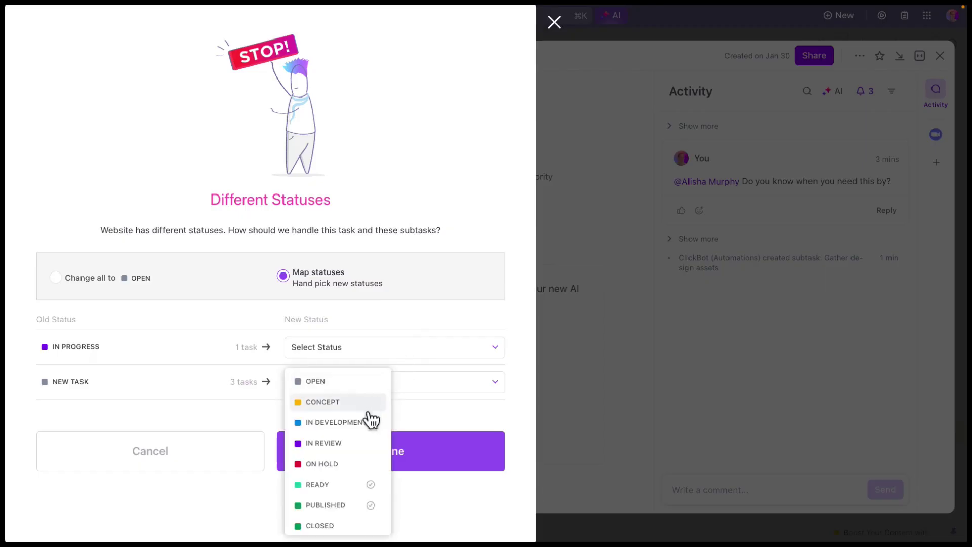
pyautogui.click(334, 422)
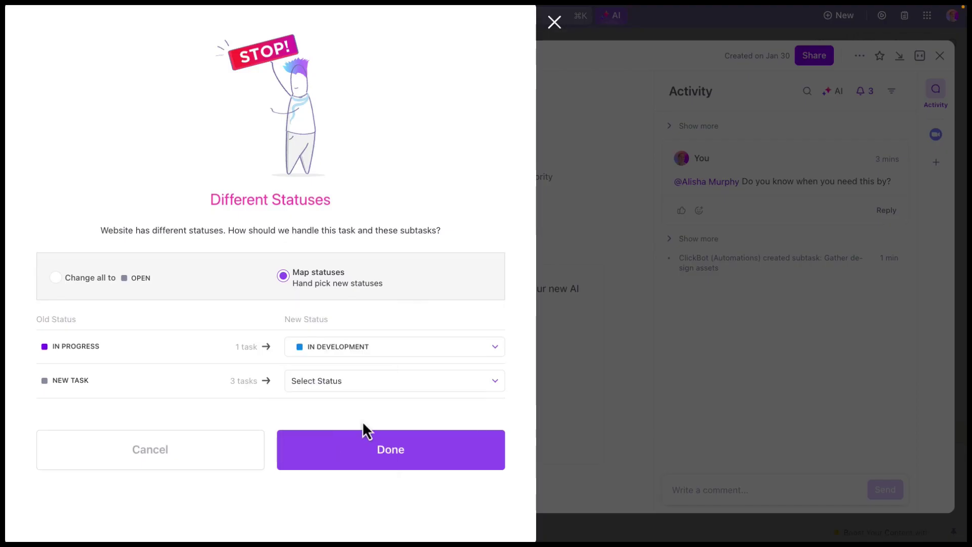
pyautogui.click(388, 387)
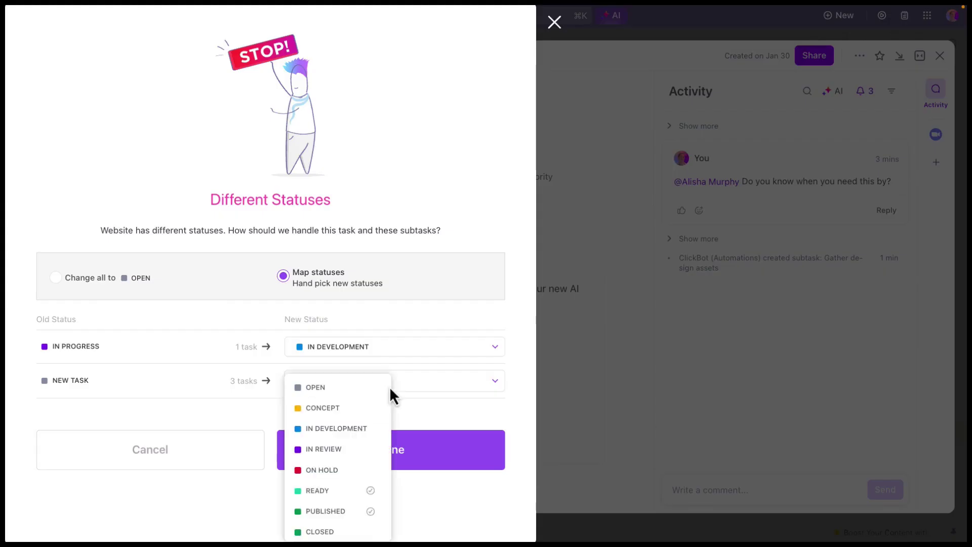
pyautogui.click(370, 429)
pyautogui.click(387, 445)
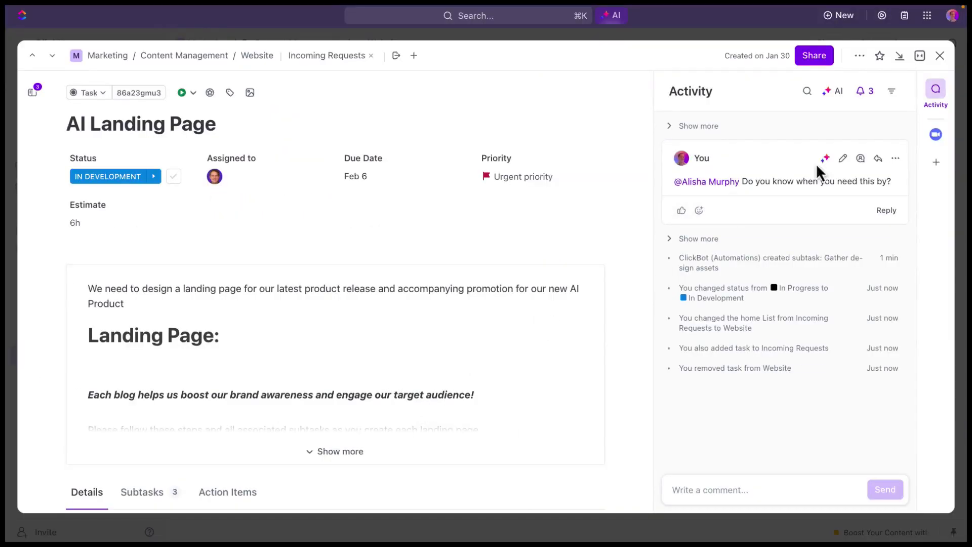
# Close the task details and scroll the Website list to the In Development group containing AI Landing Page
pyautogui.click(940, 56)
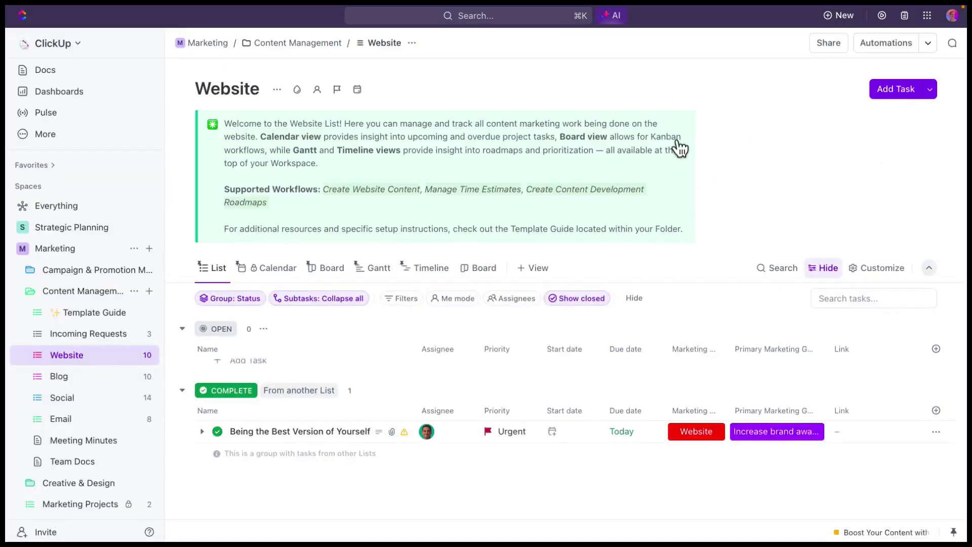
pyautogui.scroll(2, 370, 346)
pyautogui.scroll(5, 369, 347)
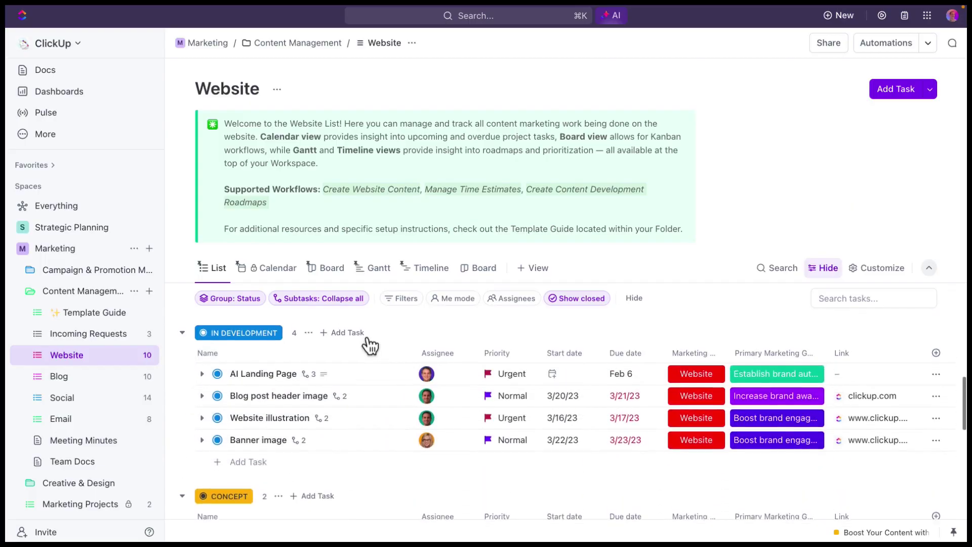
pyautogui.scroll(1, 369, 343)
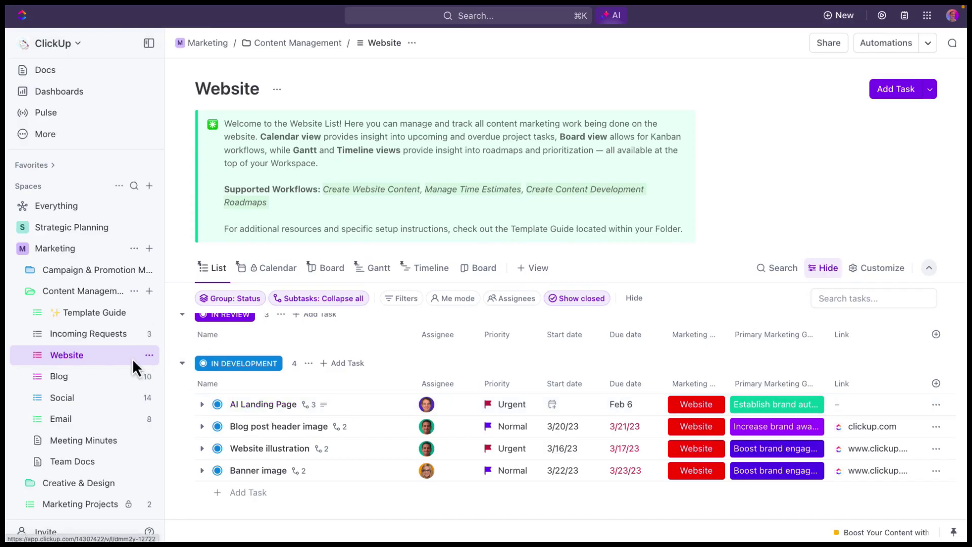
# Switch back to the Incoming Requests list and its New Requests view
pyautogui.click(106, 336)
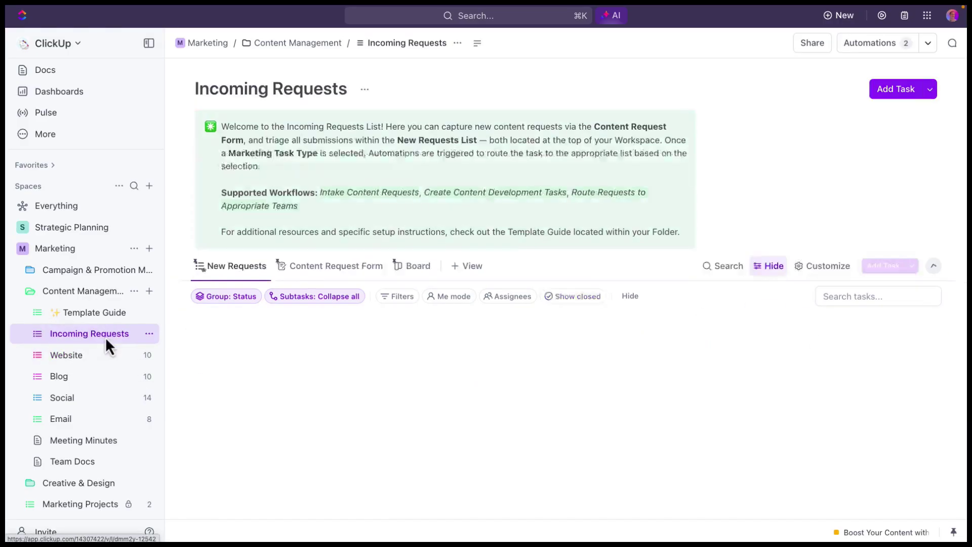